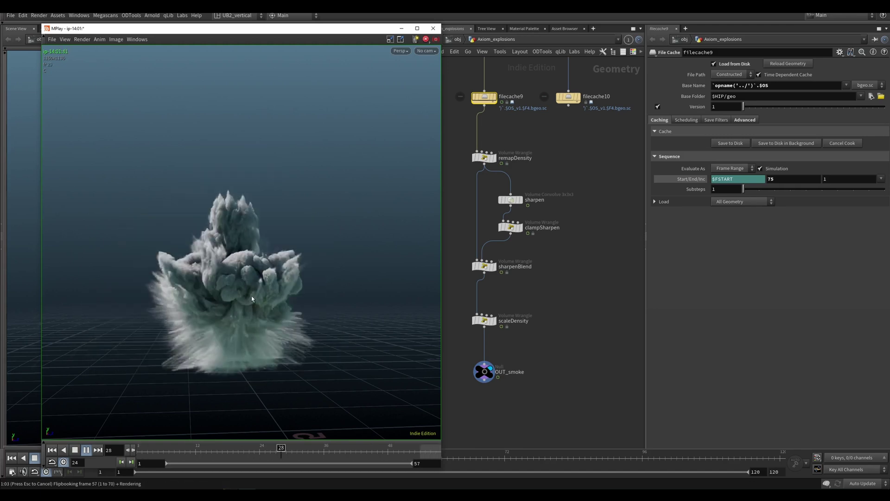
# Examine the rendering explosion flipbook up close, including the smoke trails on both sides of the base
pyautogui.hotkey('ctrl', 'Up')
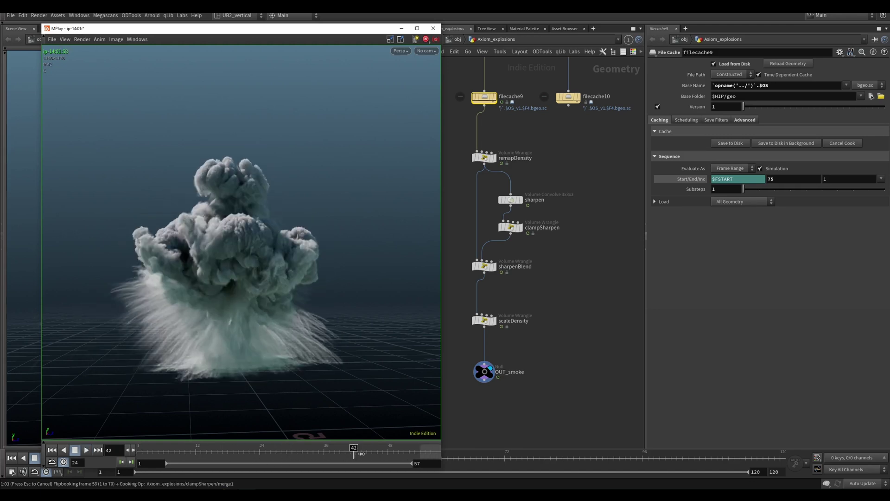
pyautogui.moveTo(362, 454); pyautogui.dragTo(364, 454)
pyautogui.scroll(5, 149, 318)
pyautogui.moveTo(139, 283); pyautogui.dragTo(212, 243, button='middle')
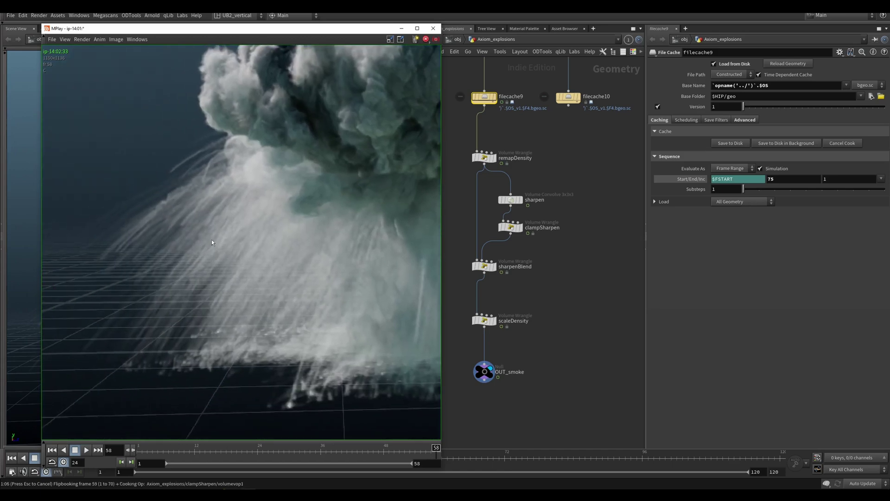
pyautogui.moveTo(371, 315); pyautogui.dragTo(276, 315, button='middle')
pyautogui.scroll(-3, 276, 320)
pyautogui.moveTo(207, 297); pyautogui.dragTo(244, 294, button='middle')
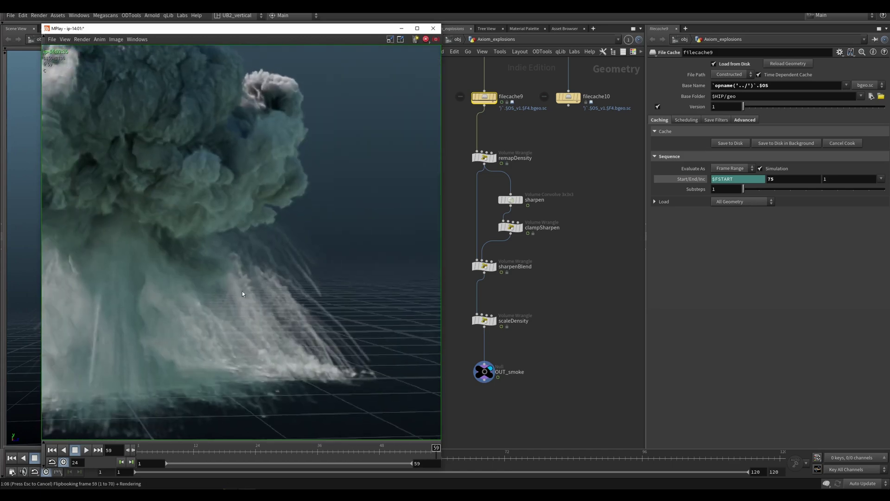
pyautogui.scroll(4, 239, 278)
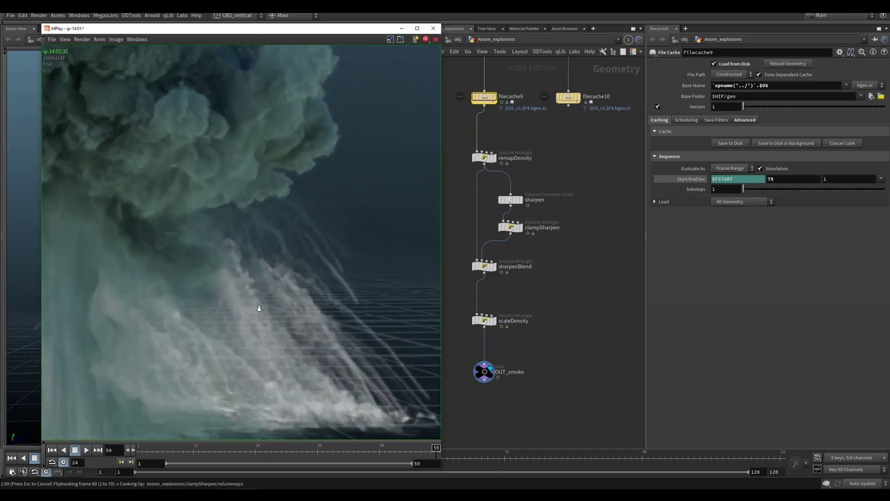
pyautogui.scroll(-4, 260, 308)
pyautogui.moveTo(272, 302); pyautogui.dragTo(292, 369, button='middle')
# Scrub through and play back the explosion flipbook to review the smoke's full development
pyautogui.moveTo(183, 452); pyautogui.dragTo(290, 438)
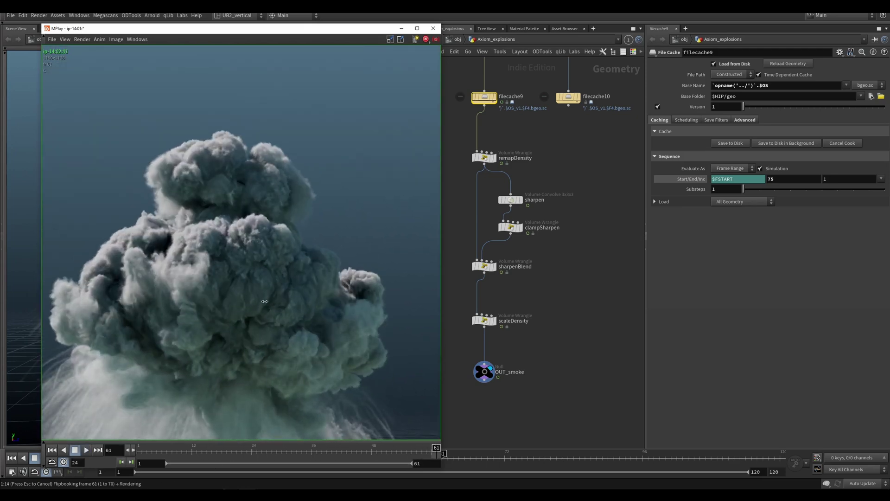
pyautogui.moveTo(233, 453); pyautogui.dragTo(223, 452)
pyautogui.press('Up')
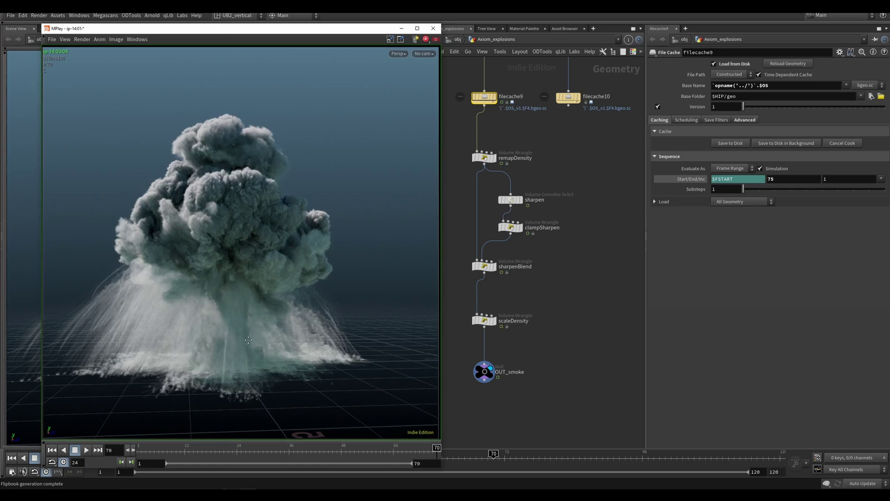
pyautogui.moveTo(252, 341); pyautogui.dragTo(253, 338)
pyautogui.press('Up')
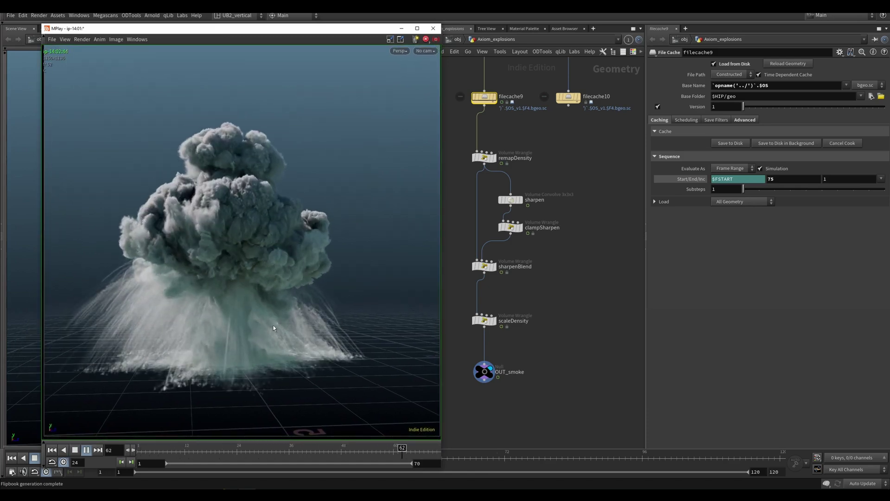
pyautogui.press('Up')
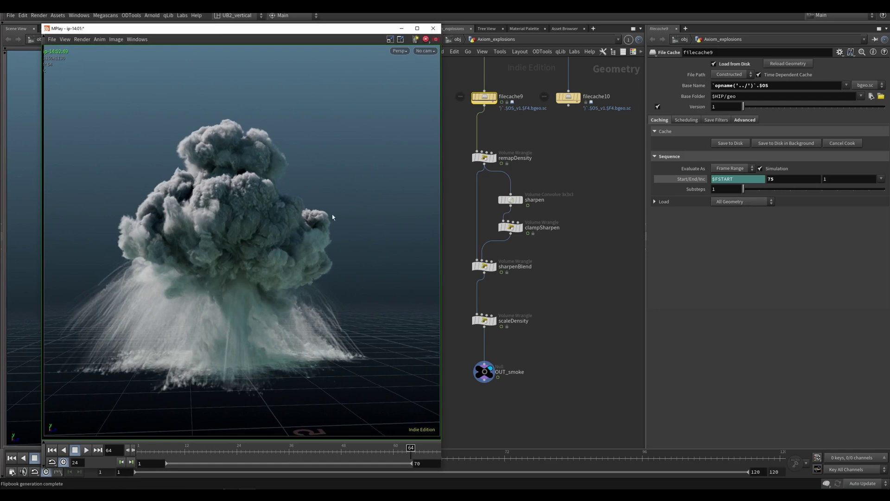
# Minimize the flipbook player and display the file1 emitter cache, scrubbing through its frames
pyautogui.click(401, 29)
pyautogui.moveTo(454, 102); pyautogui.dragTo(473, 185, button='middle')
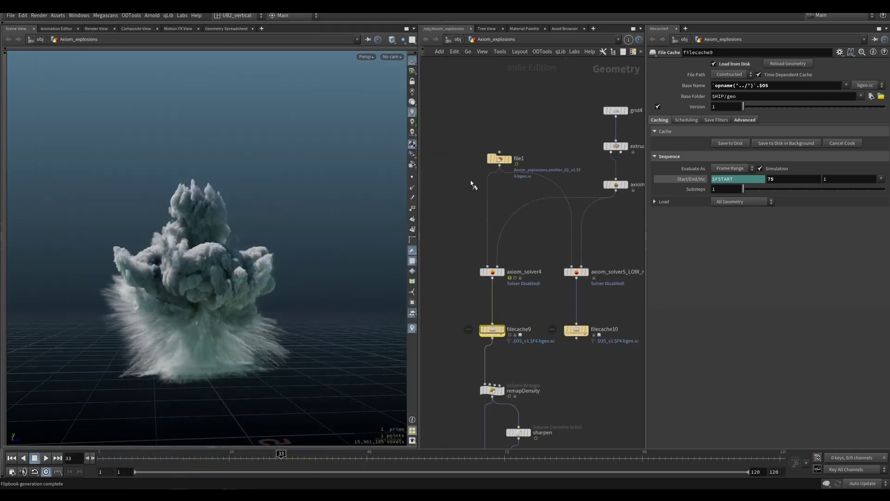
pyautogui.click(508, 159)
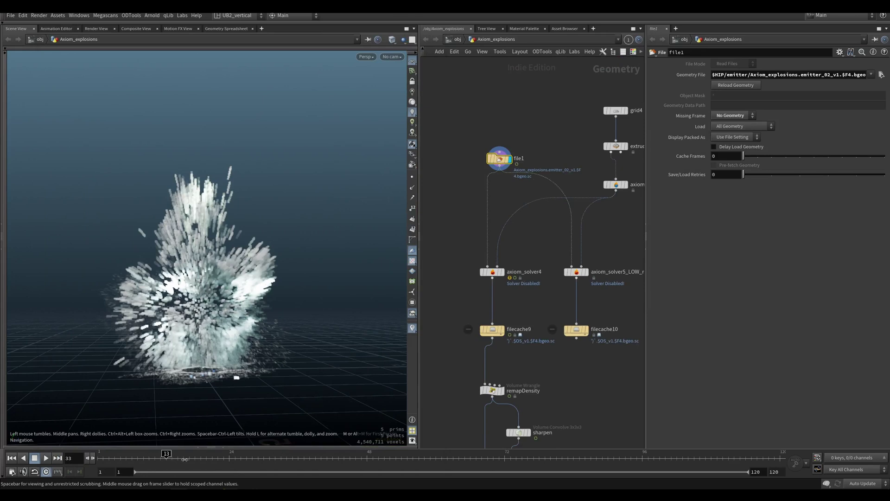
pyautogui.moveTo(185, 459); pyautogui.dragTo(264, 466)
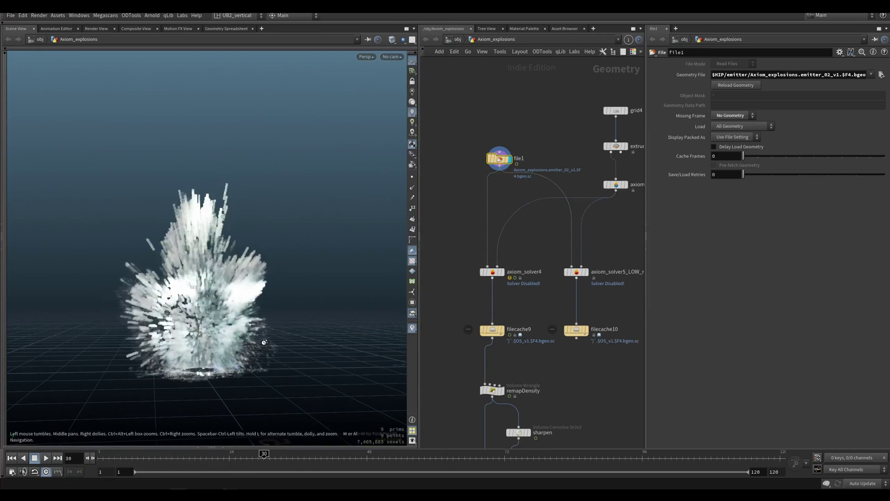
pyautogui.moveTo(287, 464)
pyautogui.mouseDown()
pyautogui.moveTo(311, 457)
pyautogui.moveTo(237, 463)
pyautogui.mouseUp()
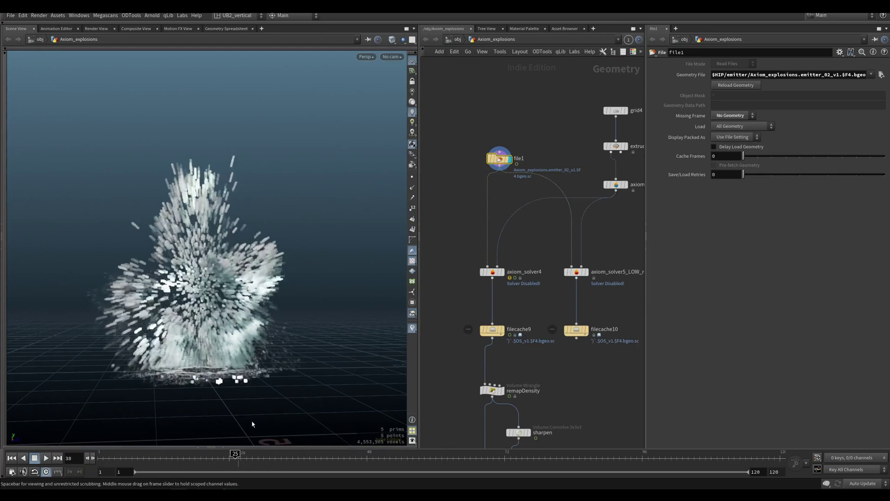
# Inspect the file1 emitter volumes and node information at frame 25, and check frames 29 and 17
pyautogui.middleClick(501, 160)
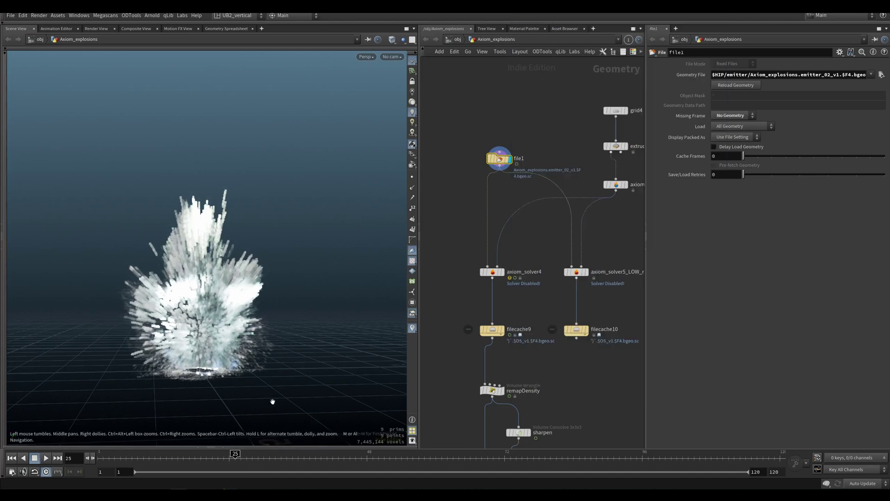
pyautogui.click(234, 462)
pyautogui.scroll(5, 257, 322)
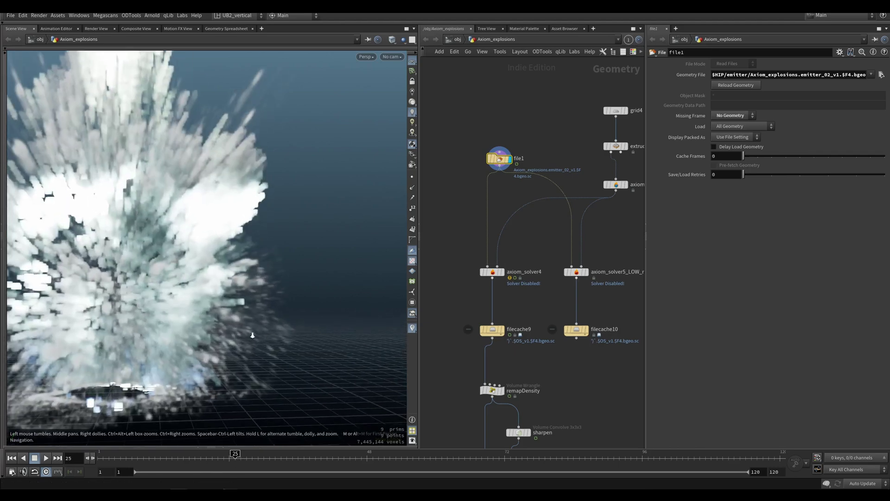
pyautogui.scroll(-8, 252, 335)
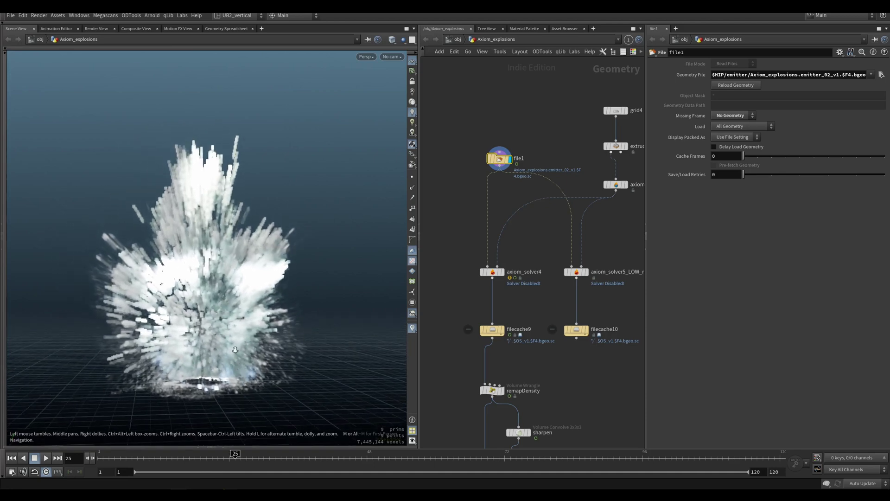
pyautogui.middleClick(497, 165)
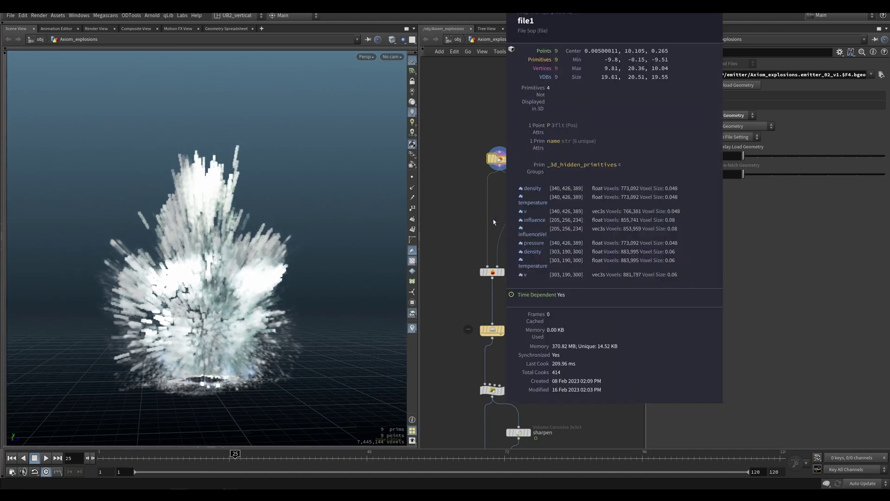
pyautogui.click(256, 463)
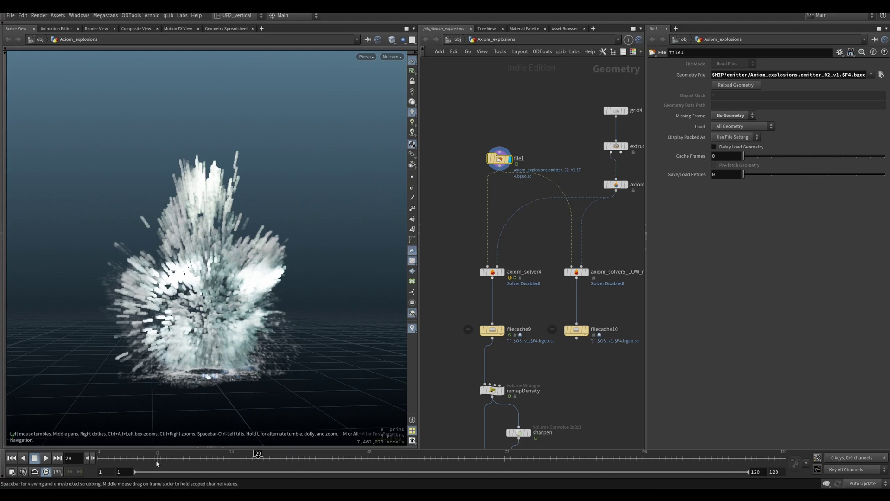
pyautogui.moveTo(157, 463); pyautogui.dragTo(187, 462)
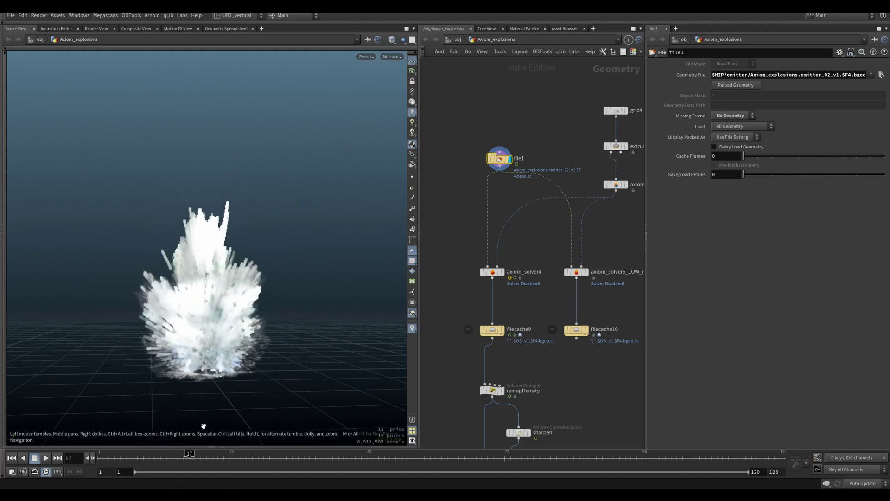
# Return to frame 1 and display the axiom_solver4 node with its main solver settings
pyautogui.scroll(-3, 477, 250)
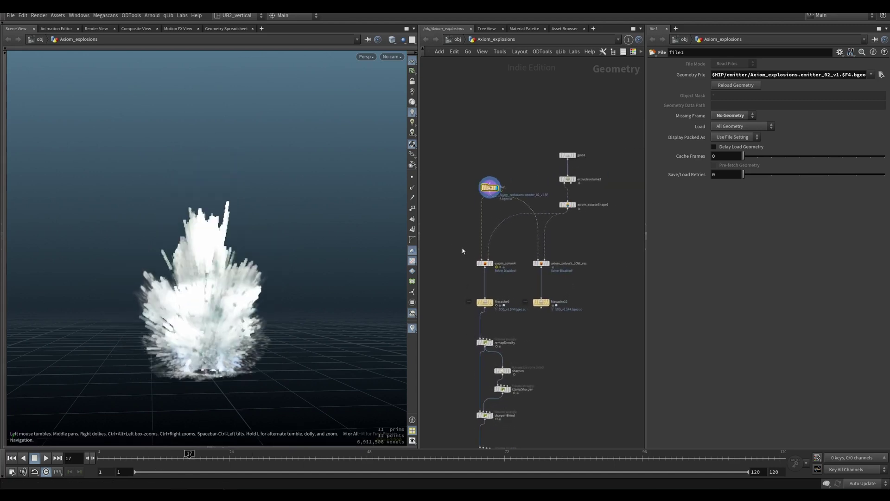
pyautogui.scroll(3, 464, 257)
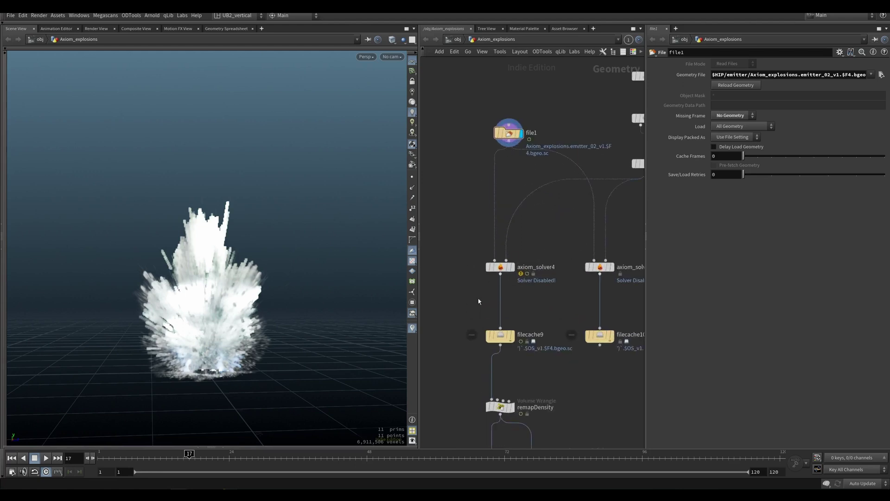
pyautogui.hotkey('ctrl', 'Up')
pyautogui.click(500, 267)
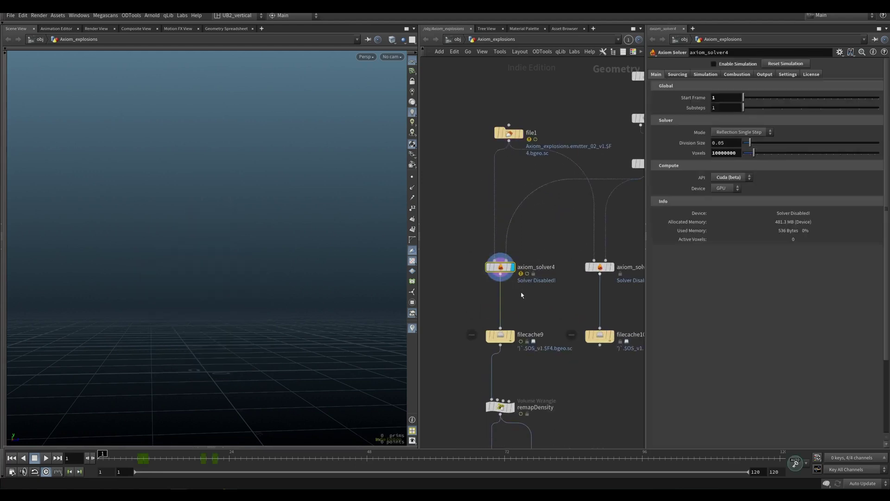
pyautogui.moveTo(556, 251); pyautogui.dragTo(546, 252, button='middle')
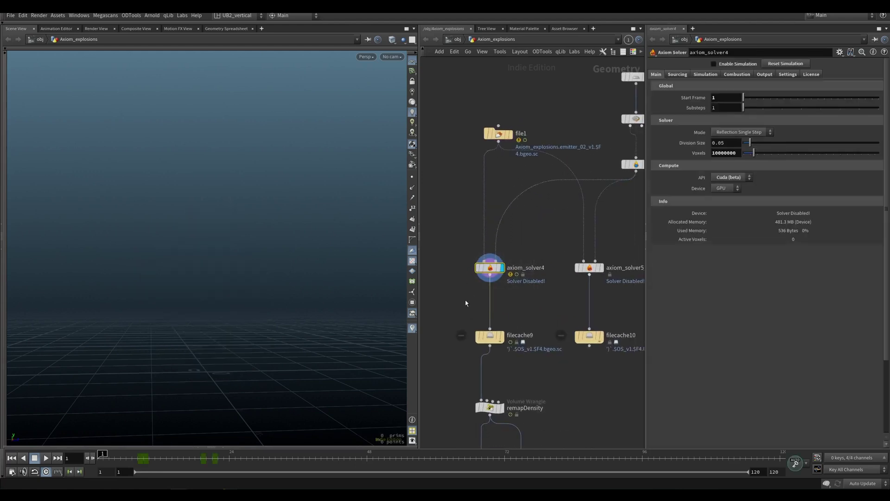
pyautogui.moveTo(466, 303); pyautogui.dragTo(467, 273, button='middle')
# Save the filecache9 simulation to disk for the frame range from $FSTART to 75
pyautogui.click(490, 303)
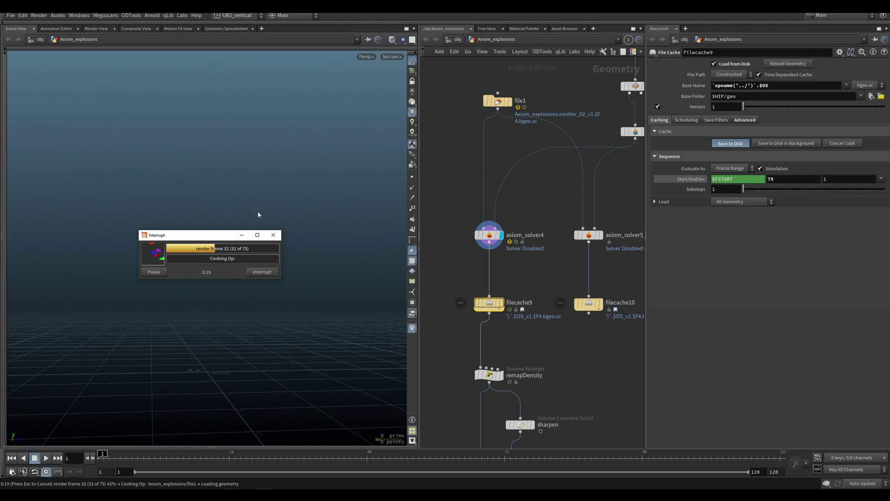
pyautogui.moveTo(207, 238); pyautogui.dragTo(214, 234)
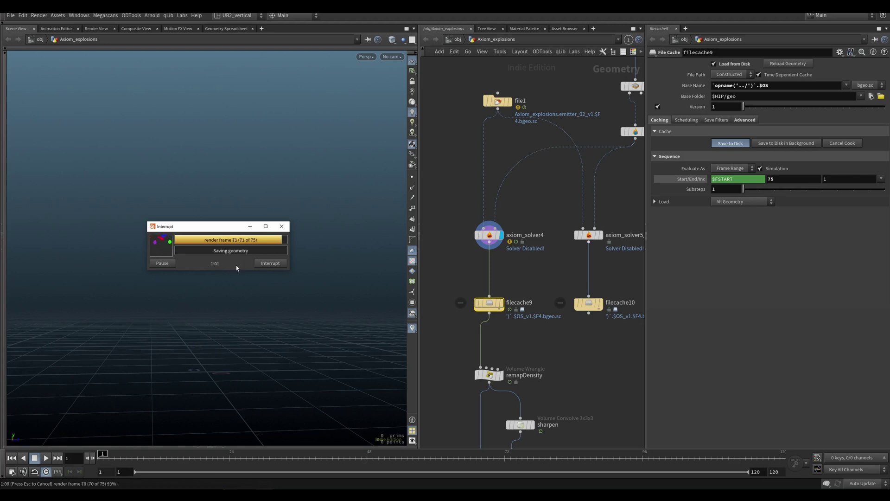
pyautogui.click(269, 263)
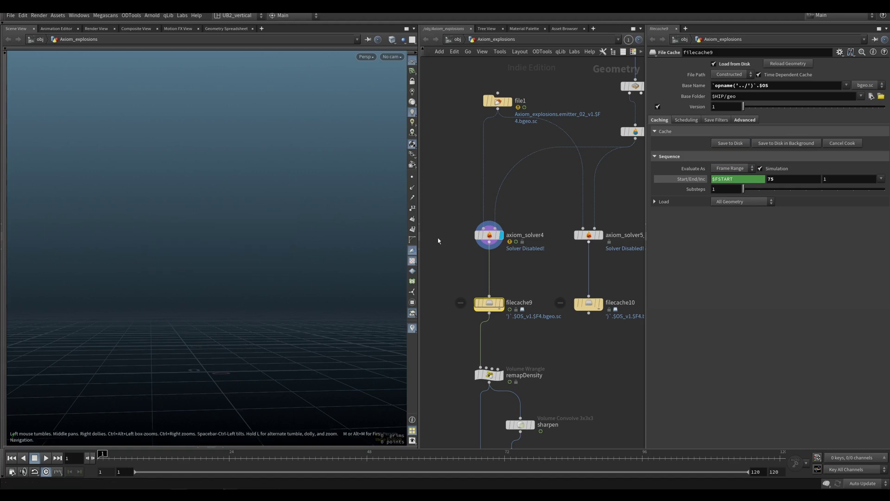
# Display the filecache9 node and play back its cached explosion, stopping at frame 22
pyautogui.click(531, 221)
pyautogui.moveTo(531, 220); pyautogui.dragTo(529, 184, button='middle')
pyautogui.click(499, 265)
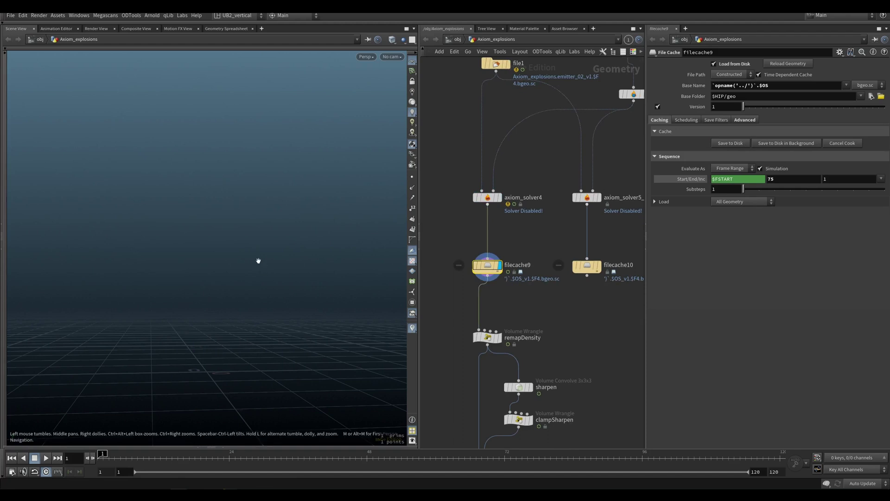
pyautogui.press('Up')
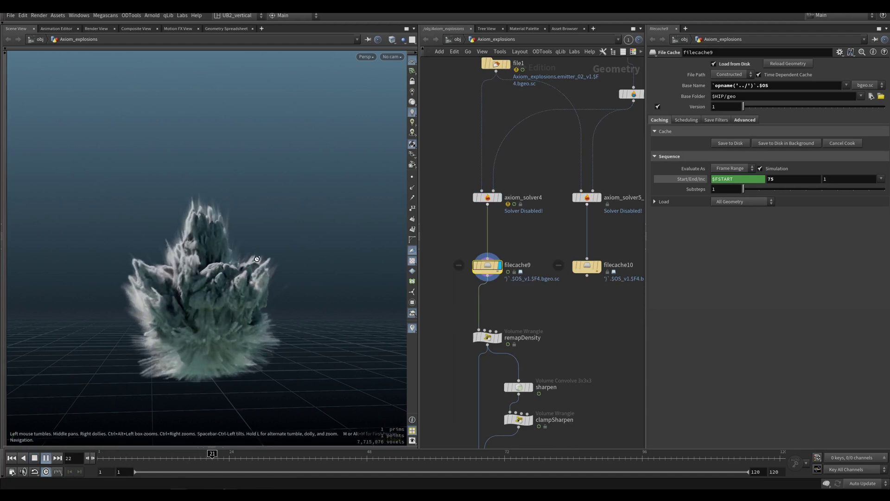
pyautogui.press('Up')
# Examine the cached explosion from a closer view at frame 46 and go to frame 55
pyautogui.scroll(-3, 530, 243)
pyautogui.moveTo(529, 244); pyautogui.dragTo(524, 264, button='middle')
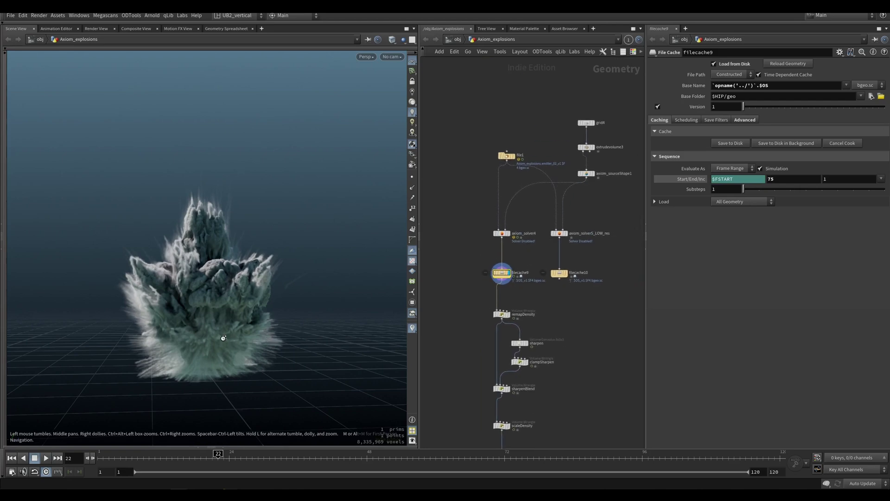
pyautogui.moveTo(223, 338)
pyautogui.mouseDown()
pyautogui.moveTo(216, 357)
pyautogui.moveTo(219, 334)
pyautogui.mouseUp()
pyautogui.moveTo(218, 334); pyautogui.dragTo(239, 331, button='right')
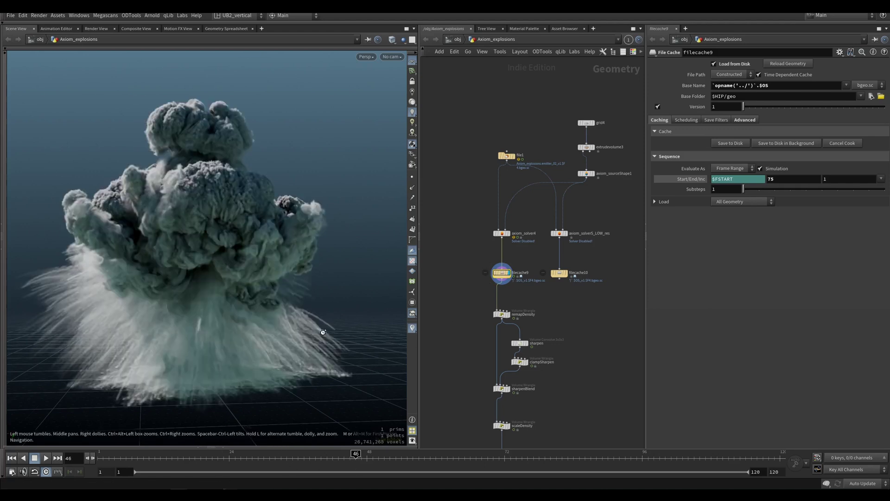
pyautogui.click(402, 462)
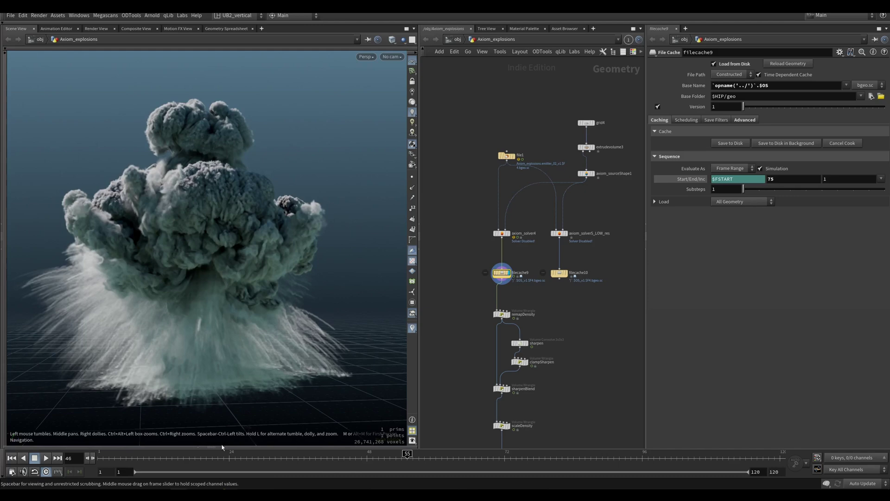
# Show filecache9's detail attributes in the geometry spreadsheet at frame 64 and widen both columns to read the Axiom statistics
pyautogui.click(220, 448)
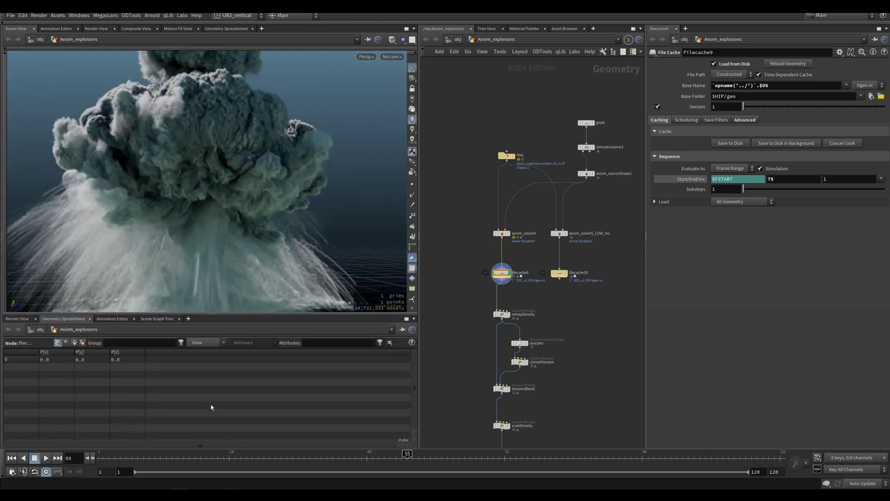
pyautogui.click(83, 343)
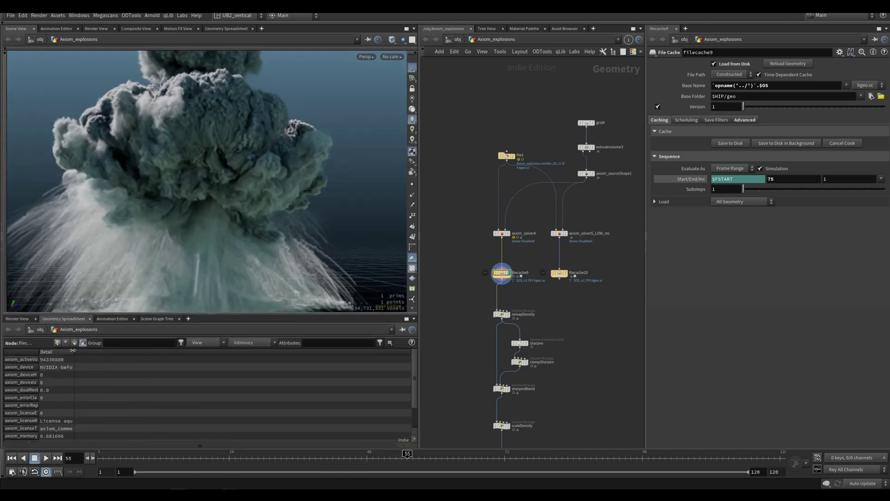
pyautogui.click(59, 352)
pyautogui.click(458, 459)
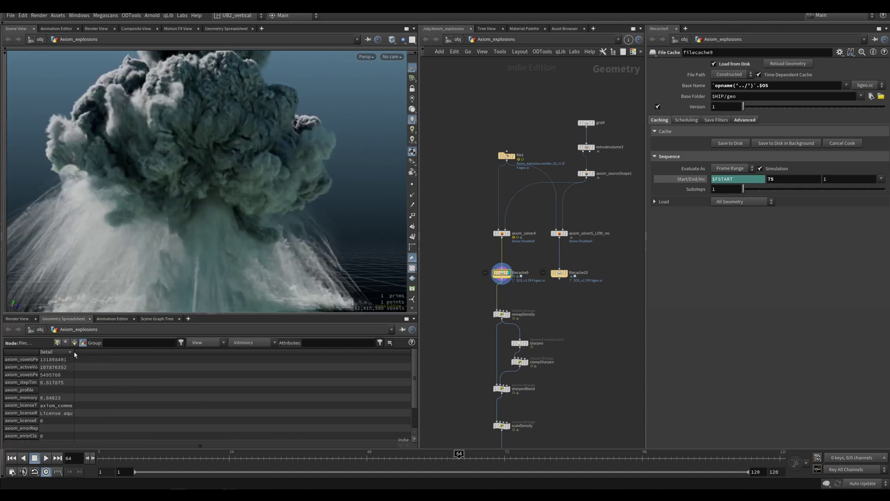
pyautogui.moveTo(76, 356); pyautogui.dragTo(116, 357)
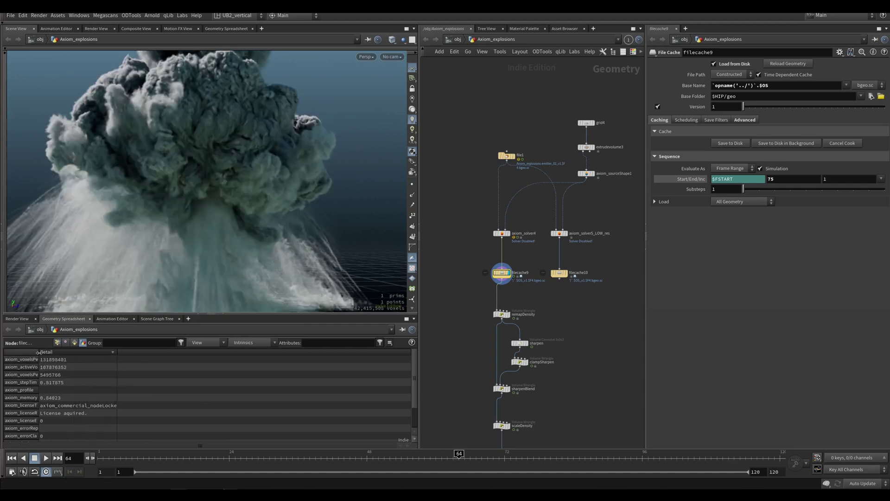
pyautogui.moveTo(39, 352); pyautogui.dragTo(73, 354)
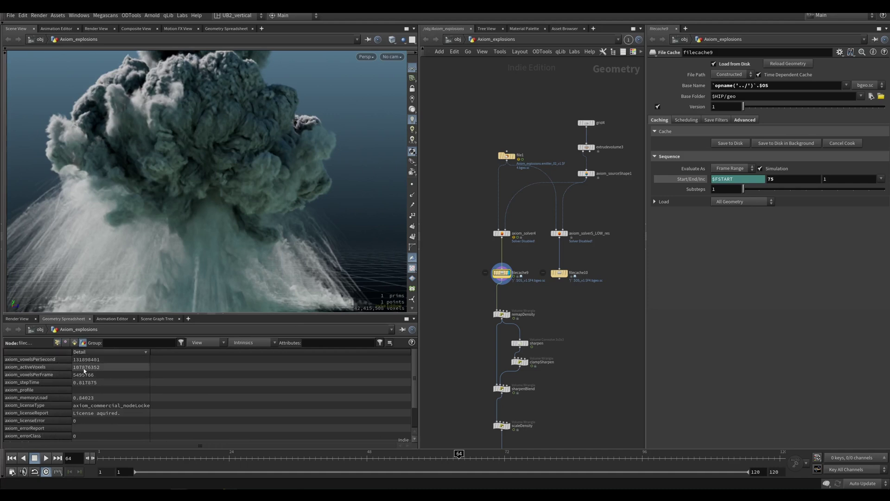
# Check filecache9's Axiom statistics at frames 75 and 69 and hide the geometry spreadsheet to enlarge the scene view
pyautogui.click(524, 456)
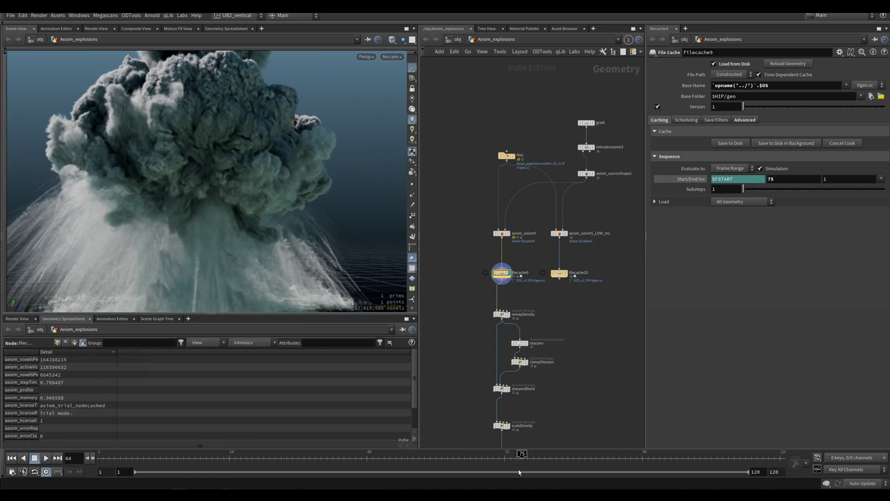
pyautogui.click(488, 457)
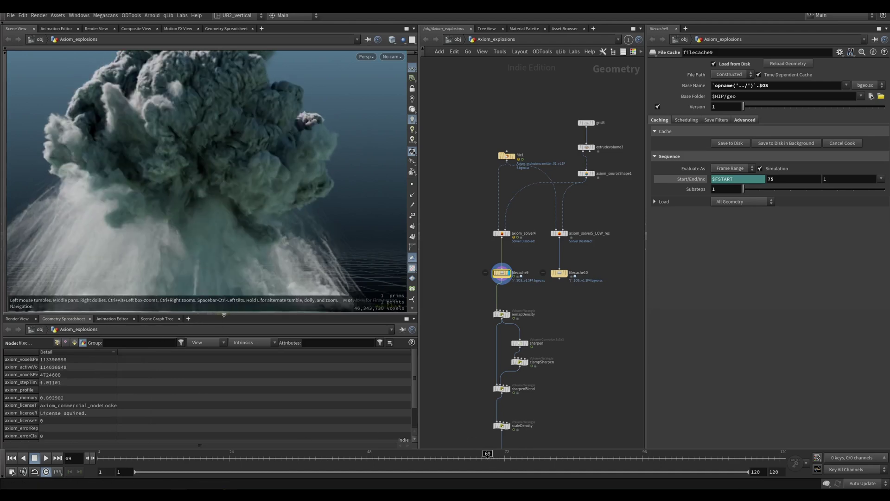
pyautogui.click(224, 315)
pyautogui.moveTo(204, 250); pyautogui.dragTo(187, 281, button='right')
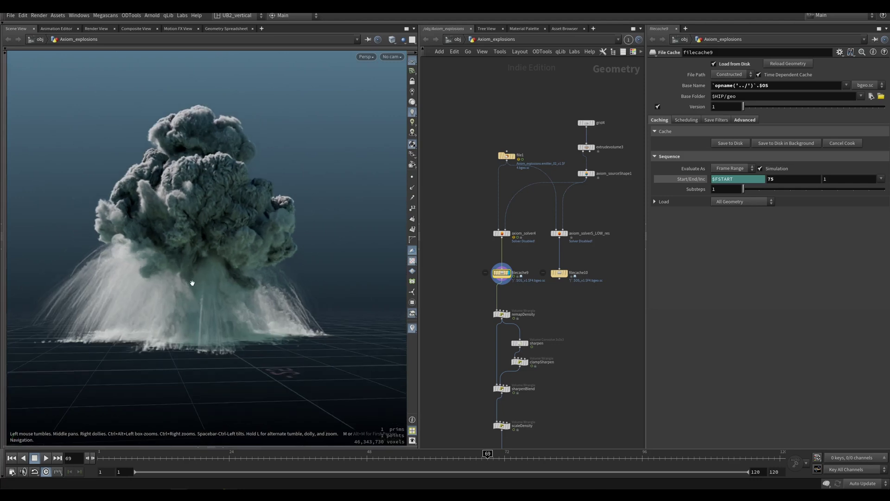
# Play the cached explosion of filecache9 from the first frame, stop playback and go to frame 34
pyautogui.hotkey('ctrl', 'Up')
pyautogui.press('Up')
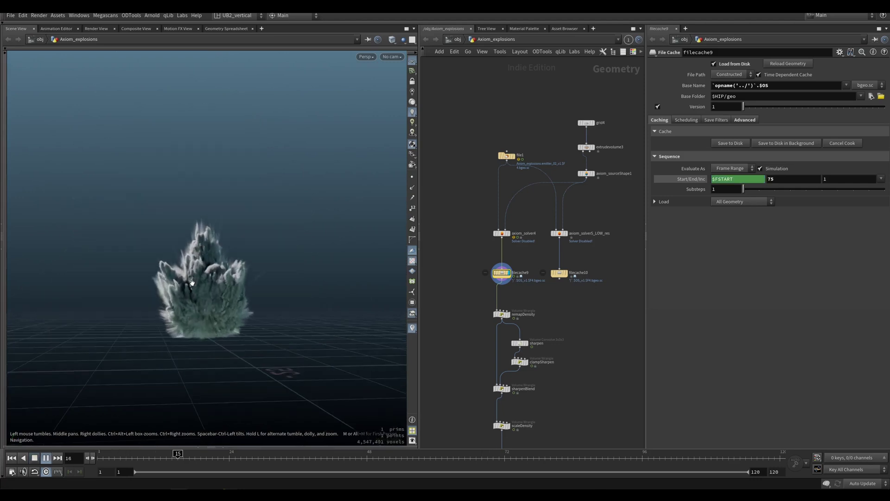
pyautogui.press('Up')
pyautogui.click(281, 458)
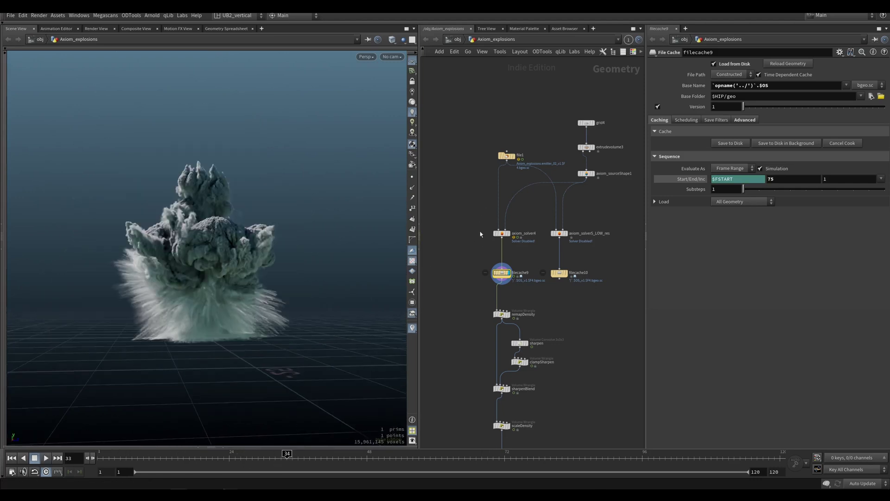
# Display the axiom_solver4 node, enable its simulation and return to frame 1
pyautogui.scroll(2, 486, 218)
pyautogui.click(510, 234)
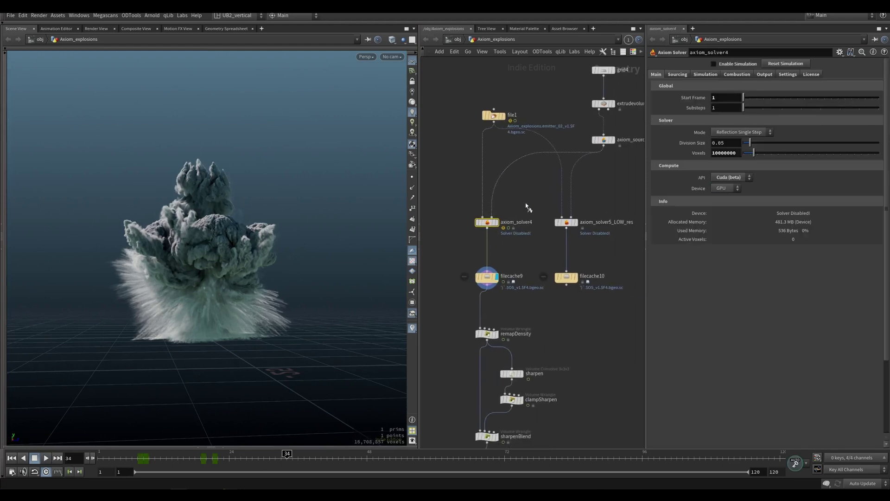
pyautogui.click(496, 223)
pyautogui.hotkey('ctrl', 'Up')
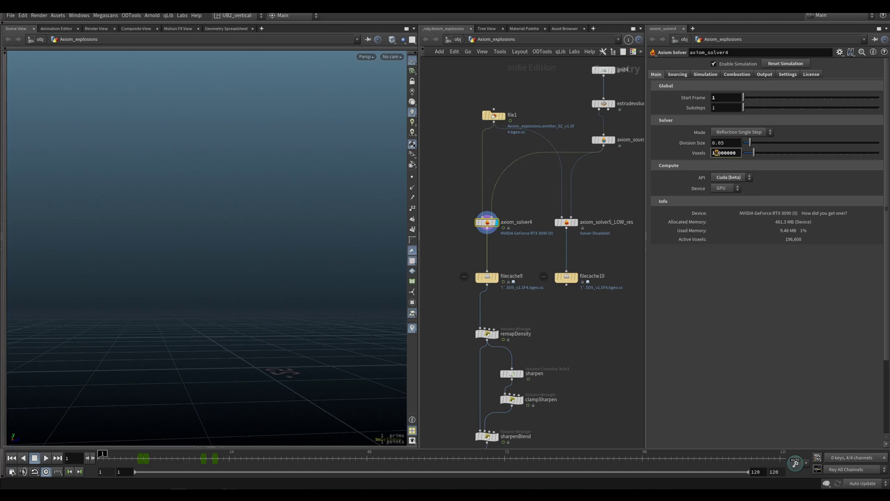
# Set axiom_solver4's Voxels to 100000000 and raise the value to 110000000
pyautogui.moveTo(736, 154); pyautogui.dragTo(728, 154)
pyautogui.click(718, 153)
pyautogui.press('Return')
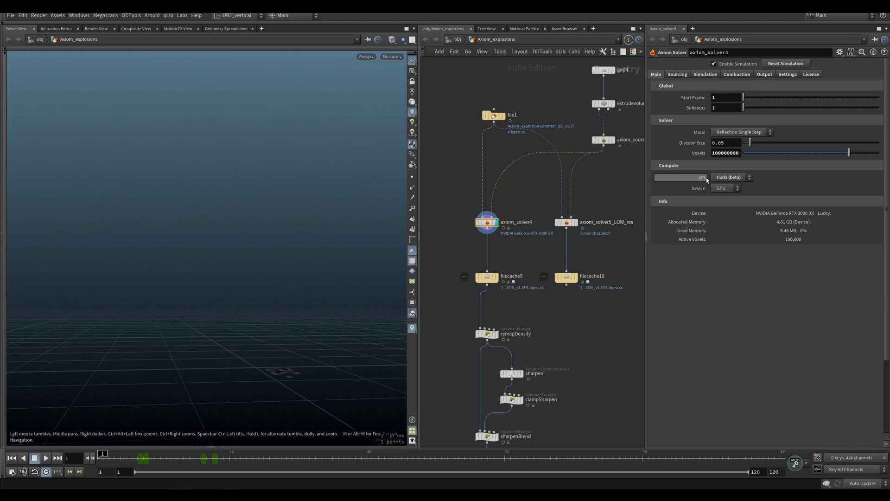
pyautogui.moveTo(715, 155); pyautogui.dragTo(719, 155)
pyautogui.write('1')
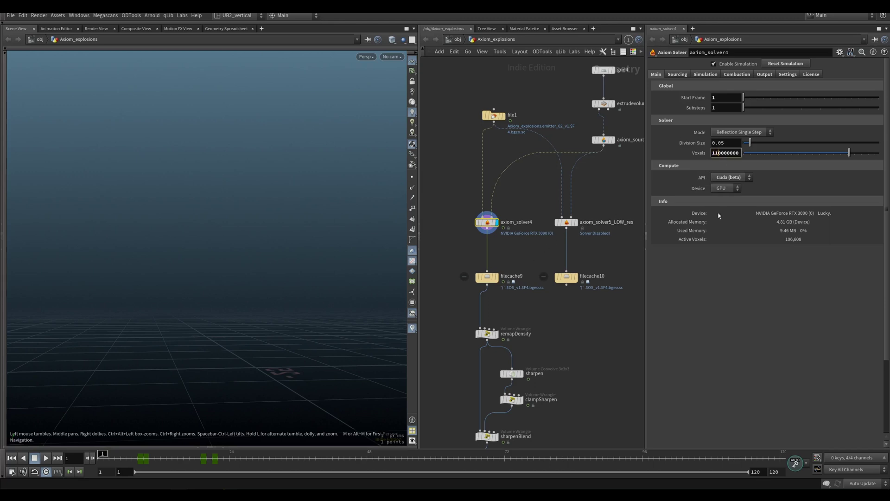
pyautogui.press('Return')
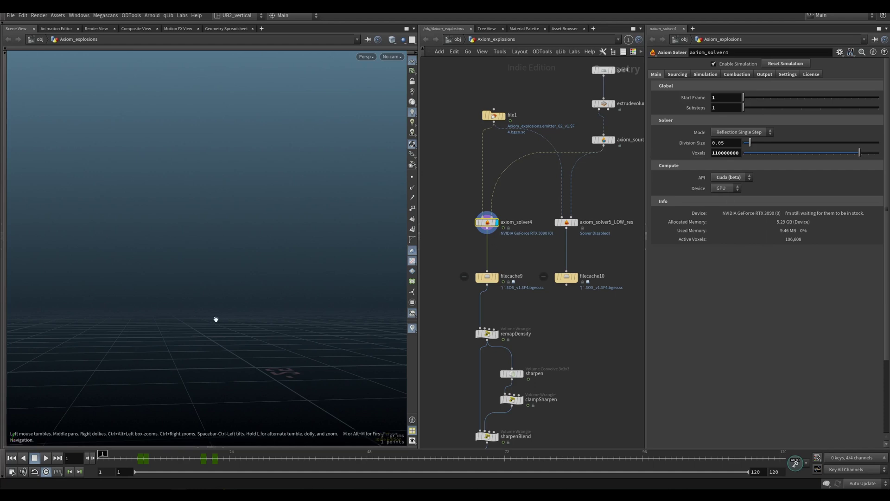
# Display axiom_solver5_LOW_res, enable its simulation and play it live, stopping at frame 19
pyautogui.moveTo(538, 214); pyautogui.dragTo(521, 237, button='middle')
pyautogui.click(562, 225)
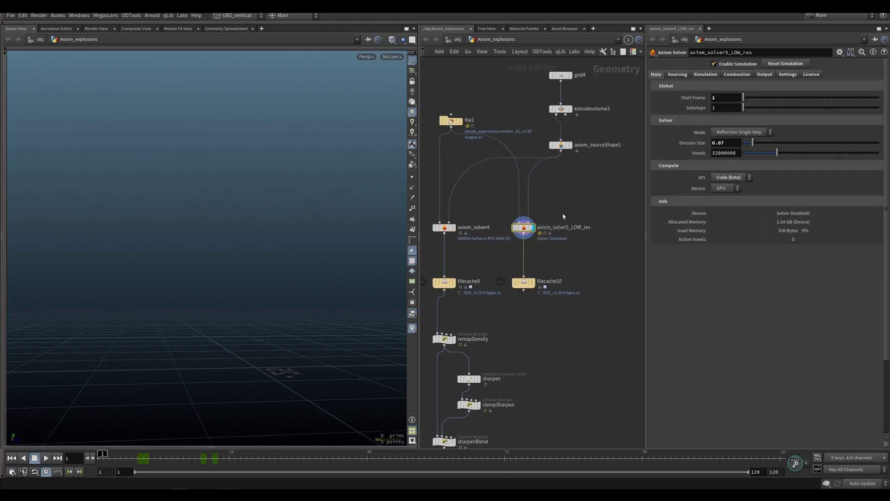
pyautogui.press('Up')
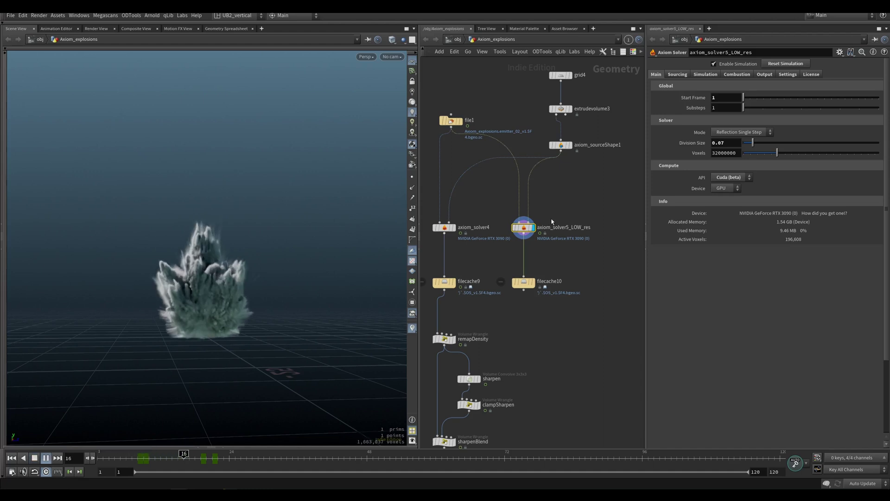
pyautogui.press('Up')
pyautogui.keyDown('alt'); pyautogui.moveTo(217, 290); pyautogui.dragTo(222, 308); pyautogui.keyUp('alt')
# Save the filecache10 low-resolution simulation to disk for frames 1 to 70, moving the progress window off the explosion
pyautogui.click(527, 282)
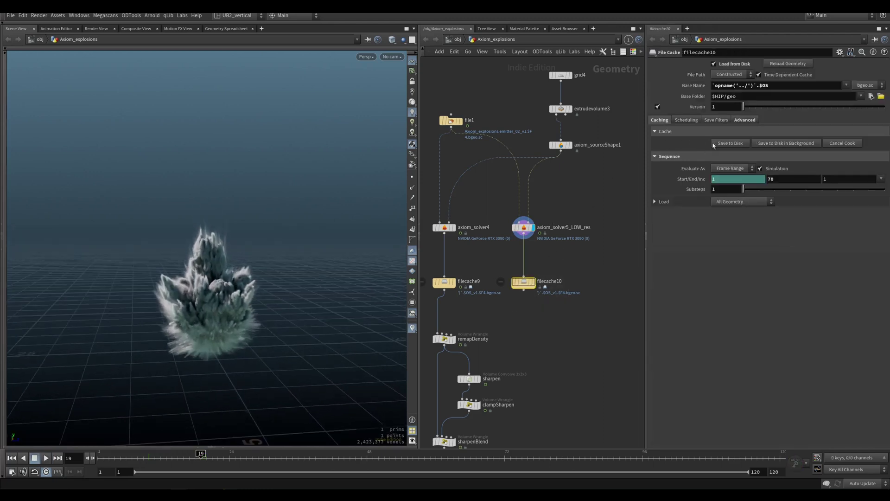
pyautogui.click(714, 143)
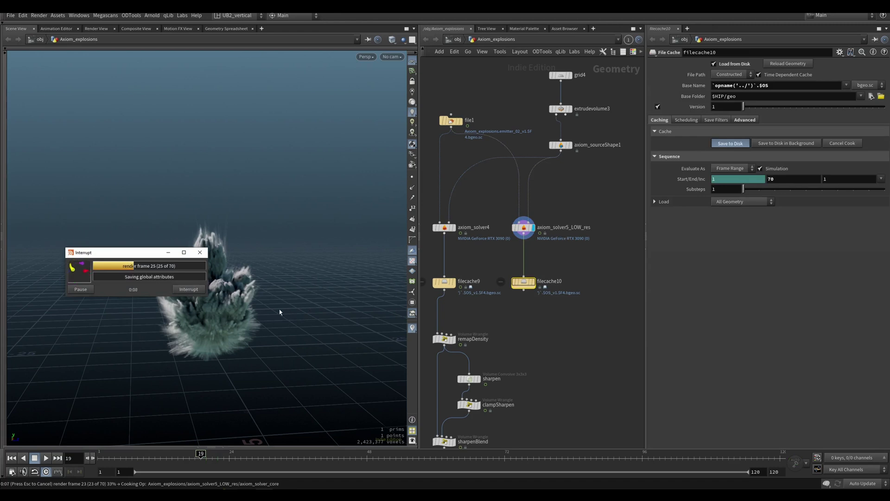
pyautogui.moveTo(116, 252); pyautogui.dragTo(173, 178)
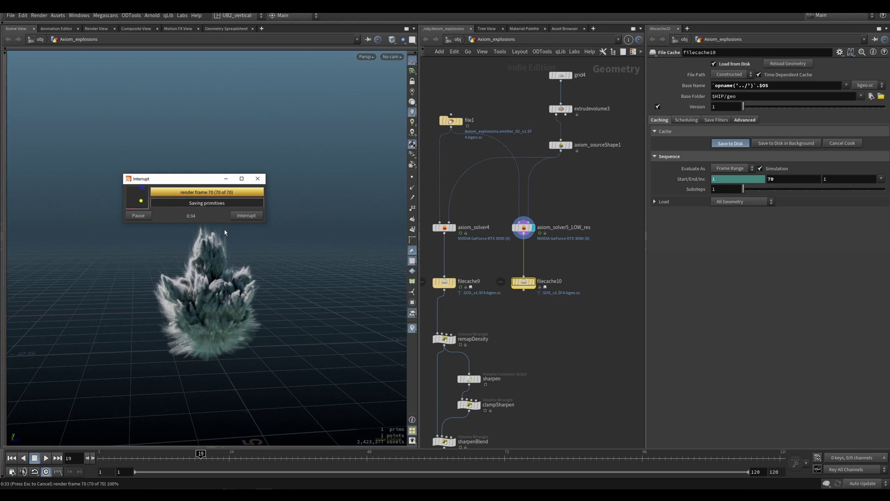
# Display filecache10 and examine its cached low-resolution explosion at frames 61 and 51
pyautogui.click(533, 281)
pyautogui.click(540, 282)
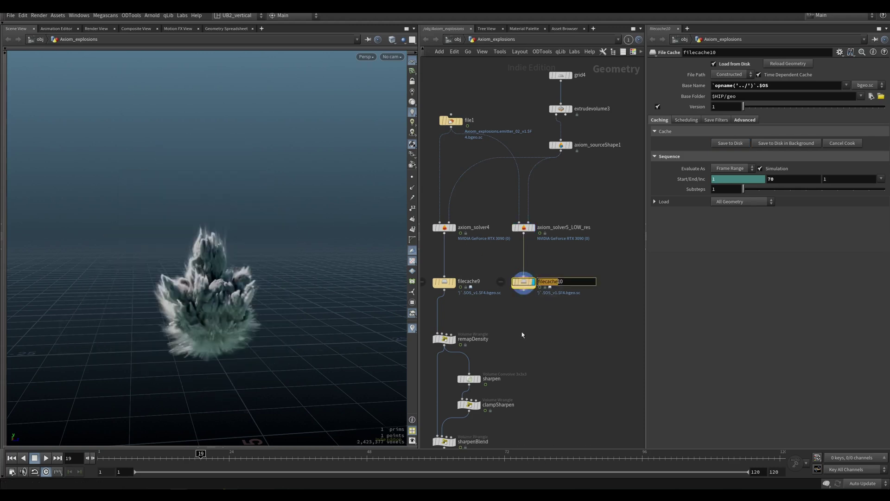
pyautogui.moveTo(304, 460); pyautogui.dragTo(443, 464)
pyautogui.moveTo(312, 319); pyautogui.dragTo(259, 278)
pyautogui.moveTo(258, 278); pyautogui.dragTo(241, 286, button='right')
pyautogui.click(386, 460)
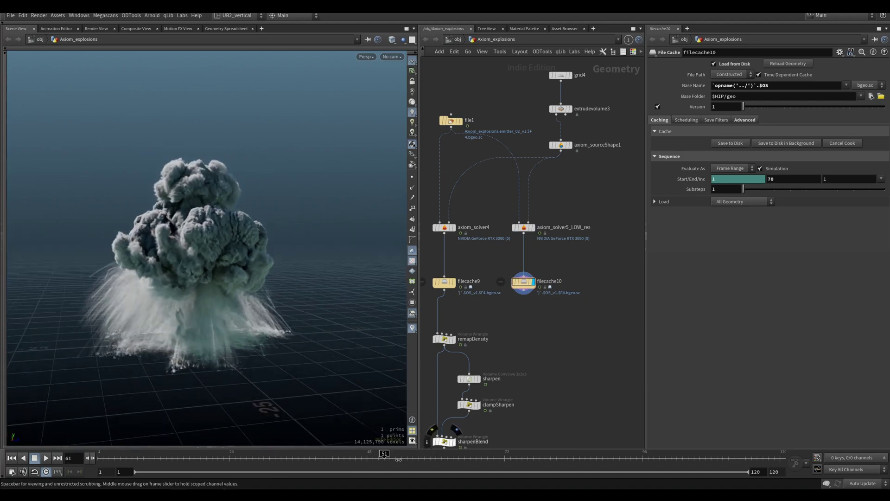
pyautogui.moveTo(213, 320); pyautogui.dragTo(210, 279, button='right')
# Compare the filecache9 and filecache10 explosions at frame 51, ending with filecache9 displayed and selected
pyautogui.click(447, 282)
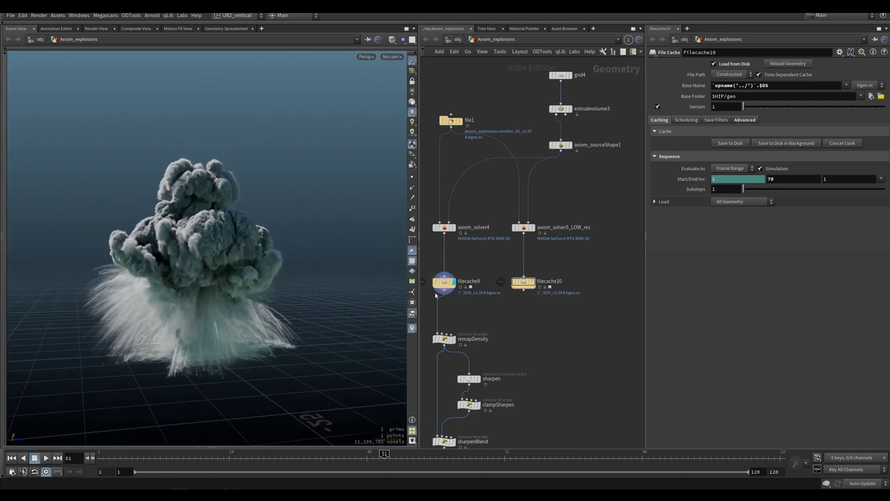
pyautogui.moveTo(486, 294); pyautogui.dragTo(513, 278, button='middle')
pyautogui.click(524, 281)
pyautogui.press('r')
pyautogui.click(456, 249)
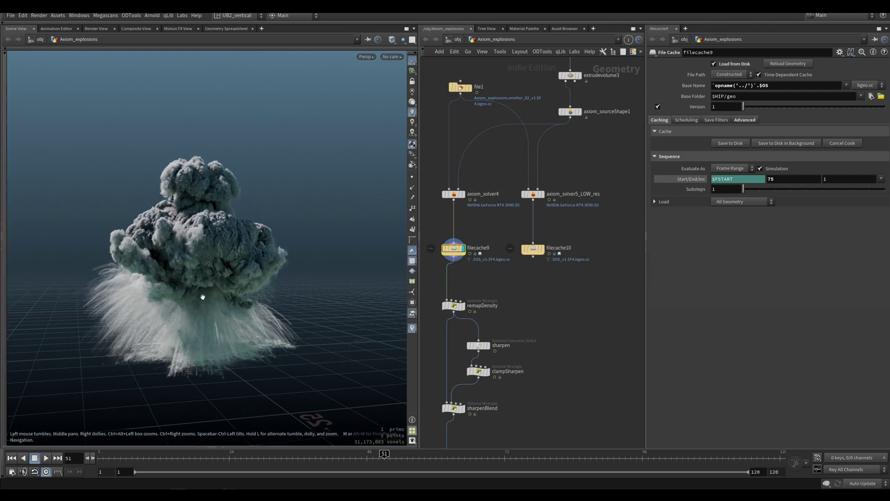
pyautogui.moveTo(207, 272); pyautogui.dragTo(231, 264)
# Display the file1 emitter source at frame 51 and switch the display back to filecache9
pyautogui.moveTo(467, 98); pyautogui.dragTo(470, 147, button='middle')
pyautogui.click(472, 138)
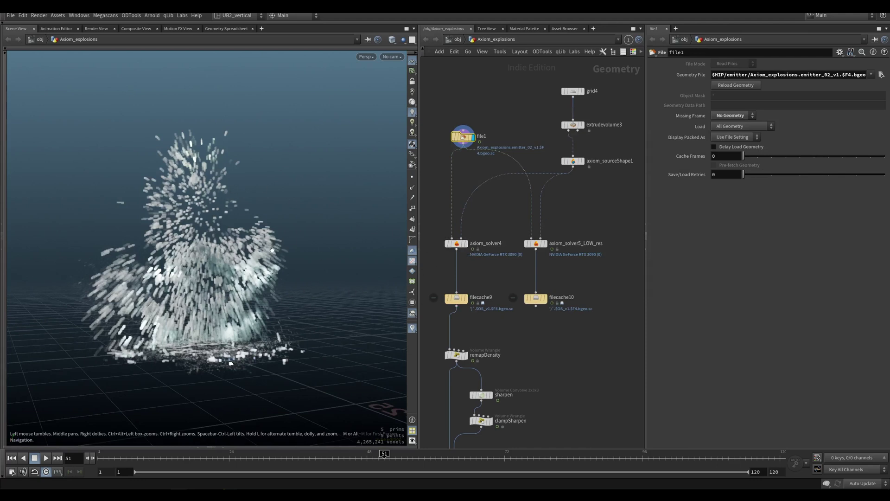
pyautogui.click(487, 298)
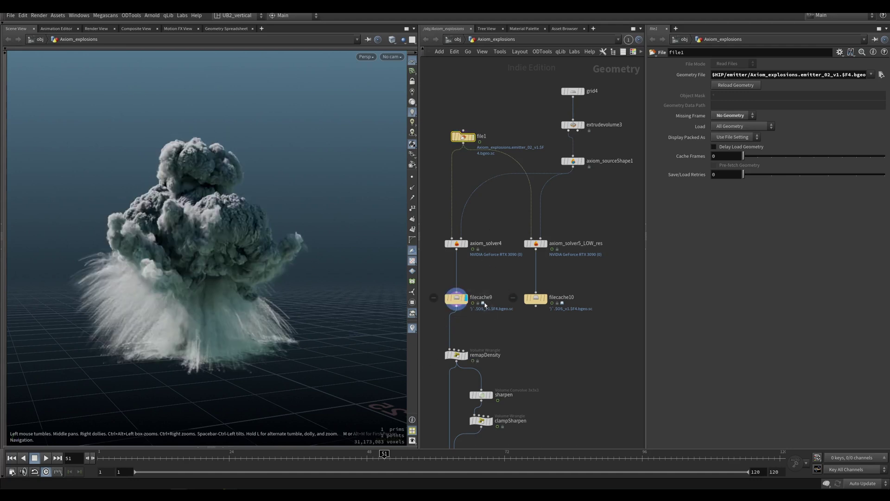
# Alternate the display flag between filecache10 and filecache9 to compare both resolutions, leaving filecache10 displayed
pyautogui.press('r')
pyautogui.moveTo(574, 281); pyautogui.dragTo(515, 332)
pyautogui.moveTo(497, 282); pyautogui.dragTo(457, 322)
pyautogui.moveTo(574, 280); pyautogui.dragTo(520, 323)
pyautogui.press('r')
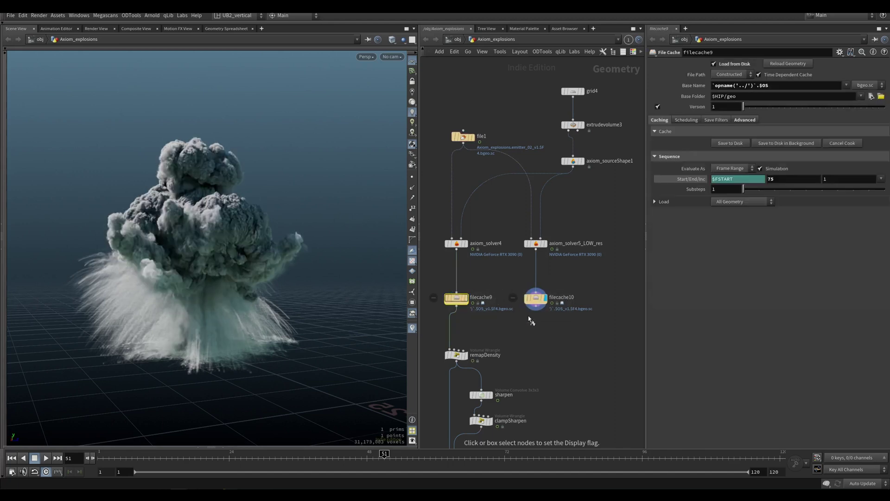
pyautogui.moveTo(501, 283); pyautogui.dragTo(462, 310)
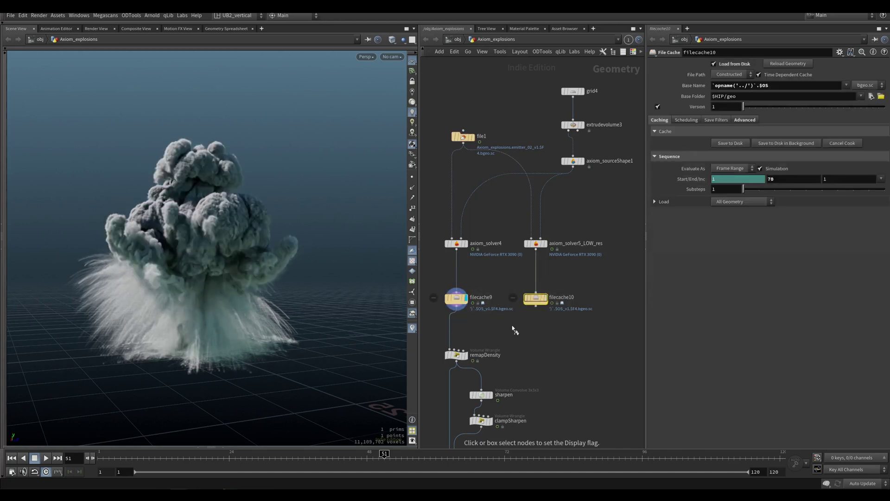
pyautogui.press('r')
pyautogui.moveTo(513, 279); pyautogui.dragTo(538, 320)
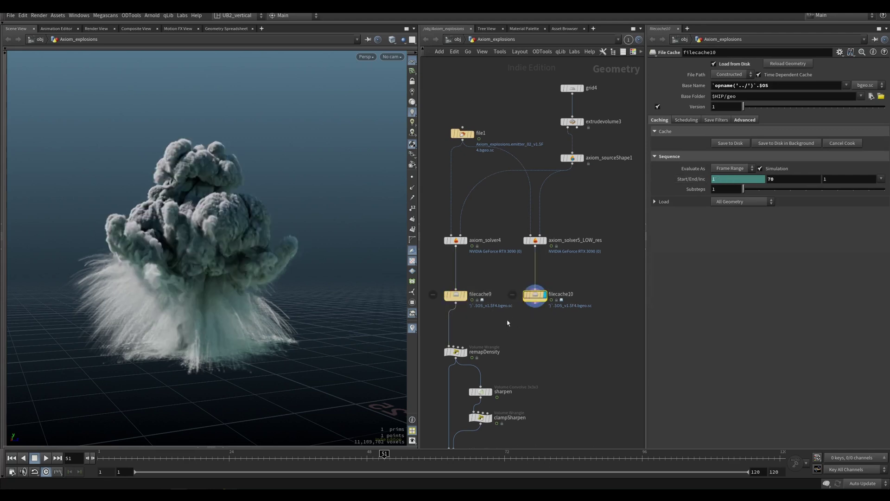
# Widen the network editor against the scene view and bring the node chain from grid4 to scaleDensity into view
pyautogui.moveTo(508, 322); pyautogui.dragTo(507, 297, button='middle')
pyautogui.moveTo(421, 239); pyautogui.dragTo(381, 239)
pyautogui.scroll(-2, 459, 256)
pyautogui.scroll(1, 452, 252)
pyautogui.moveTo(457, 248); pyautogui.dragTo(465, 232, button='middle')
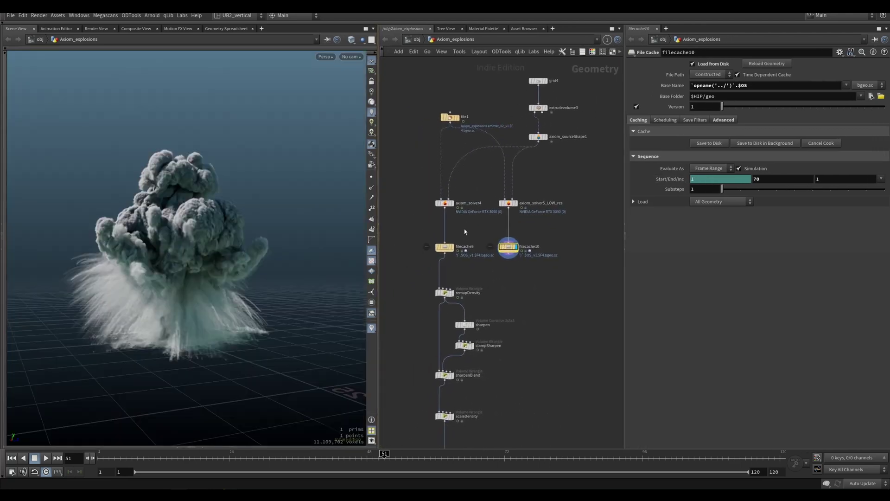